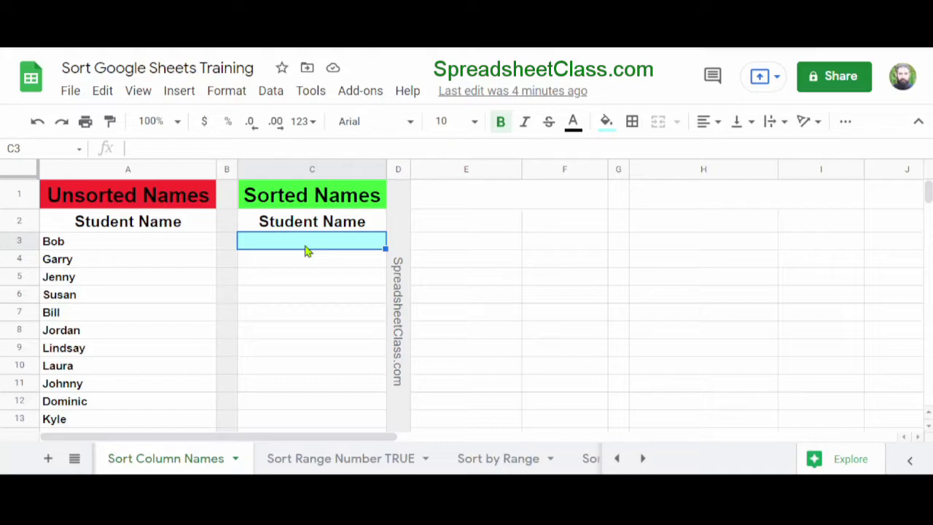
Step: Enter the formula =sort(a3:a,1,true) in C3 to list the student names in ascending order
type("=")
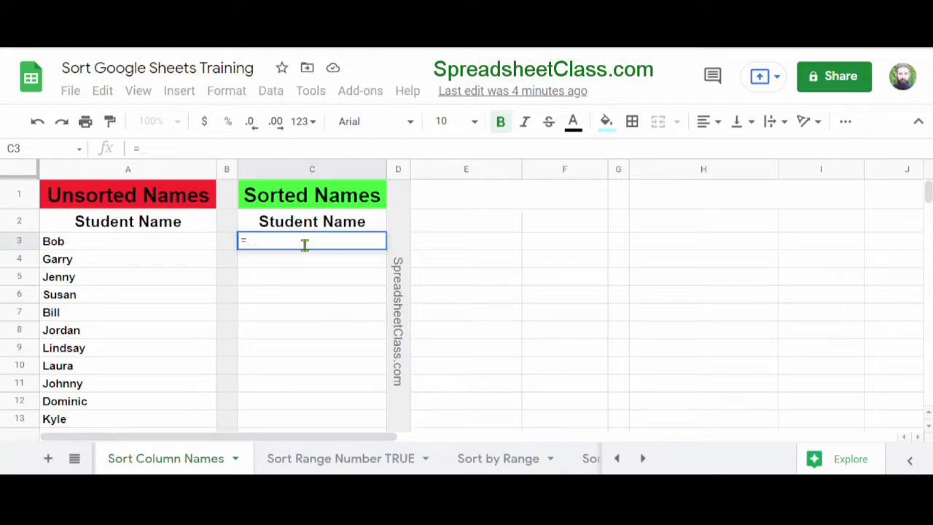
type("sort(")
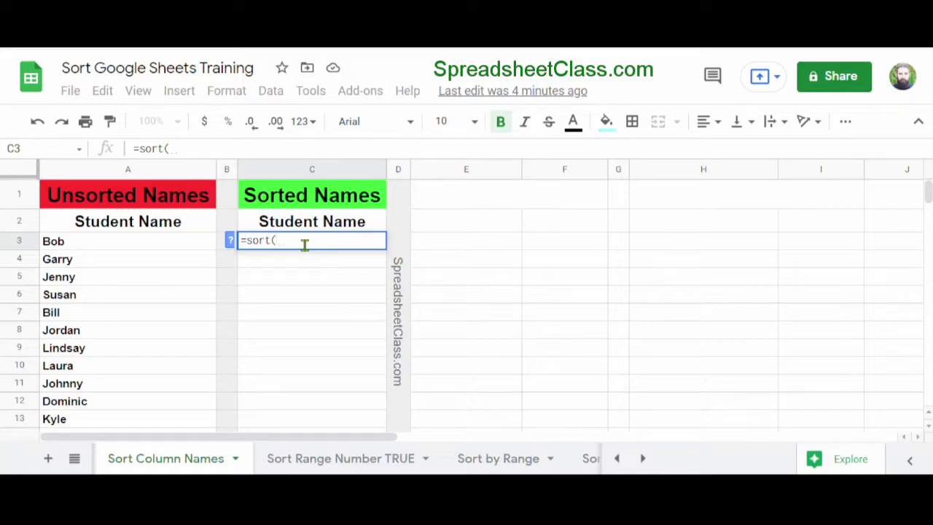
type("a3:a")
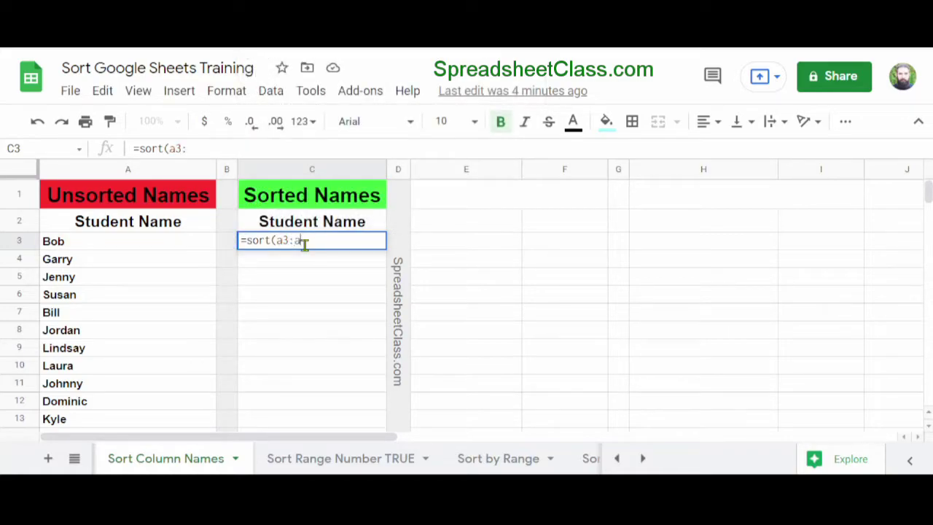
type(",")
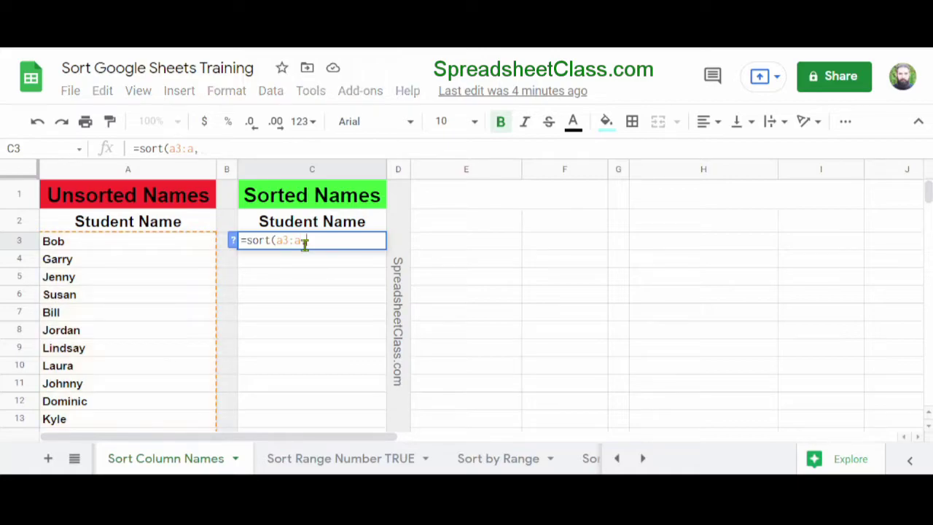
type("1,true")
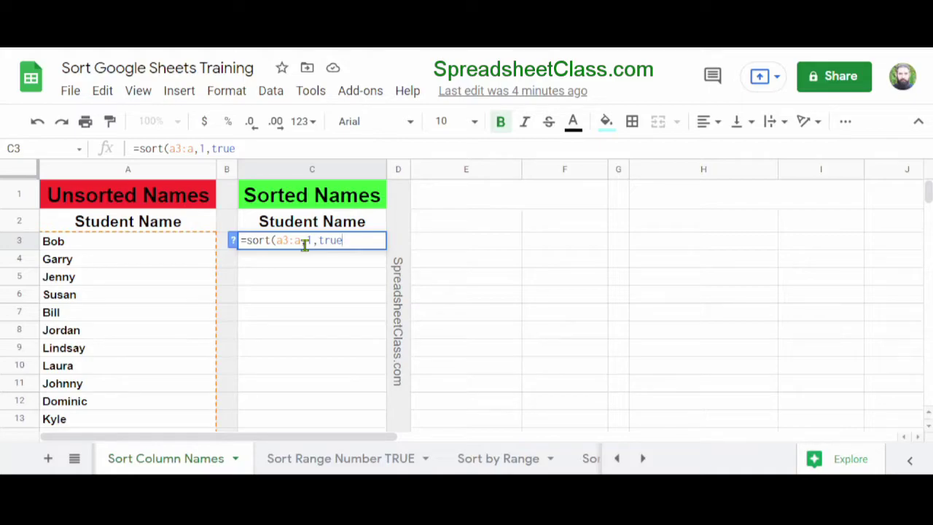
key("Return")
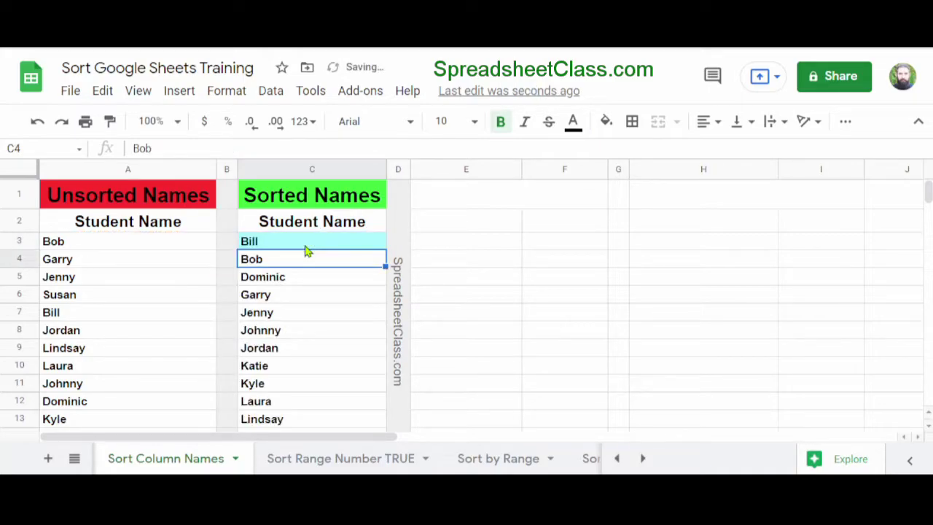
Step: Change the order argument of the sort formula in C3 to false for a descending name list
left_click(307, 246)
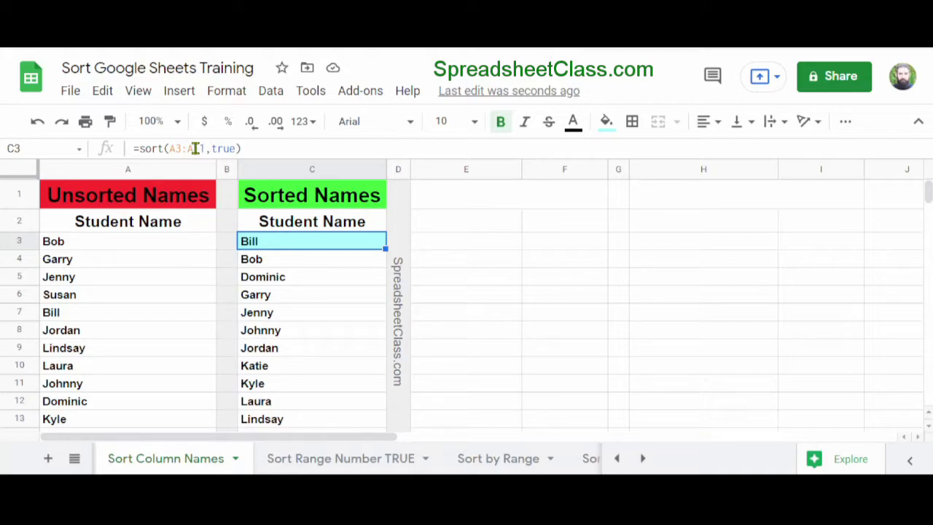
left_click(205, 149)
key("BackSpace")
key("BackSpace")
left_click_drag(212, 148, 234, 149)
key("BackSpace")
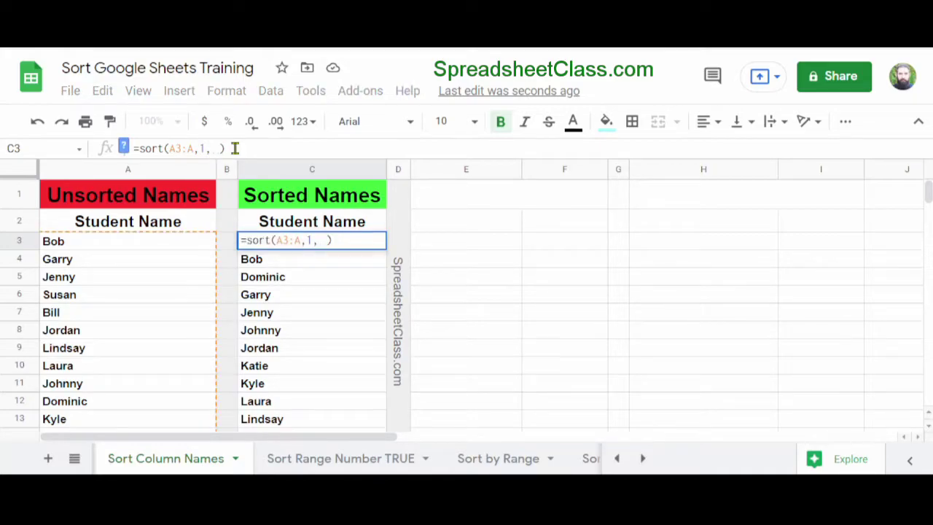
type("false")
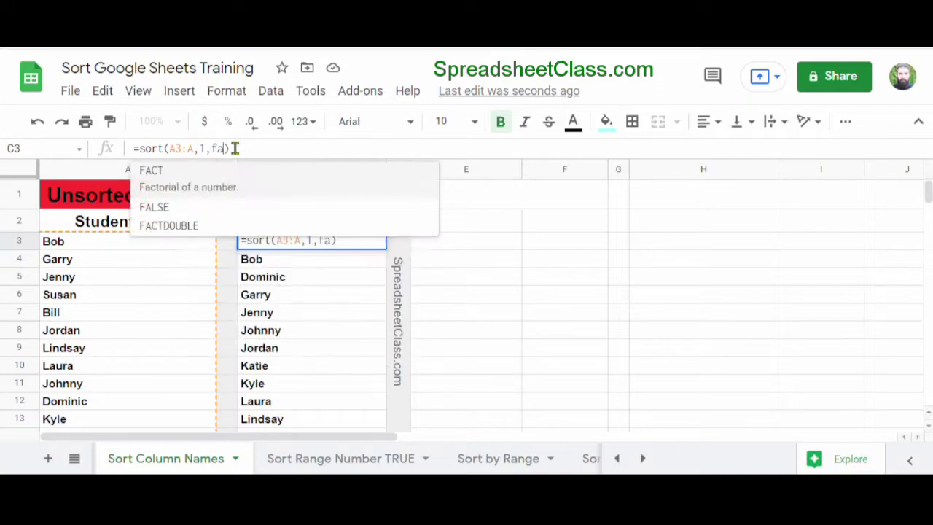
key("Return")
Step: Remove the column and order arguments from C3's sort formula, leaving =sort(A3:A)
left_click(316, 245)
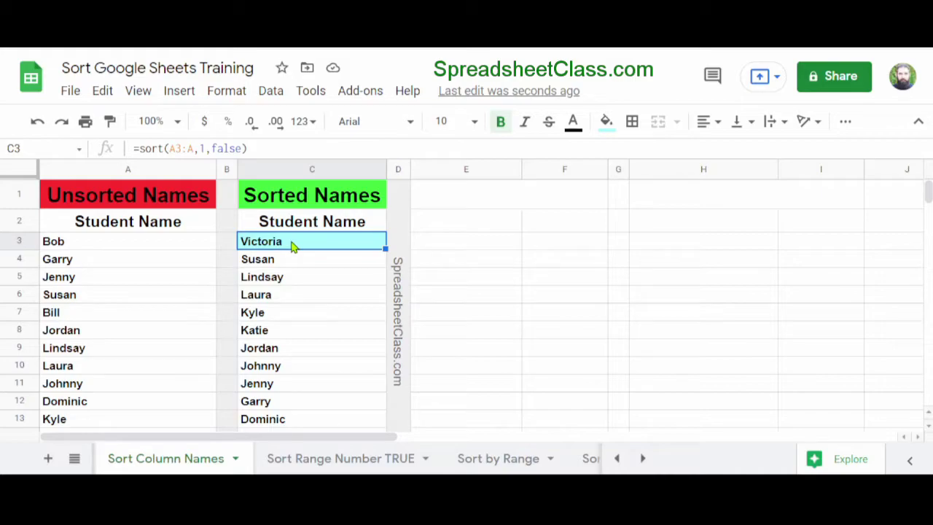
left_click_drag(194, 148, 229, 148)
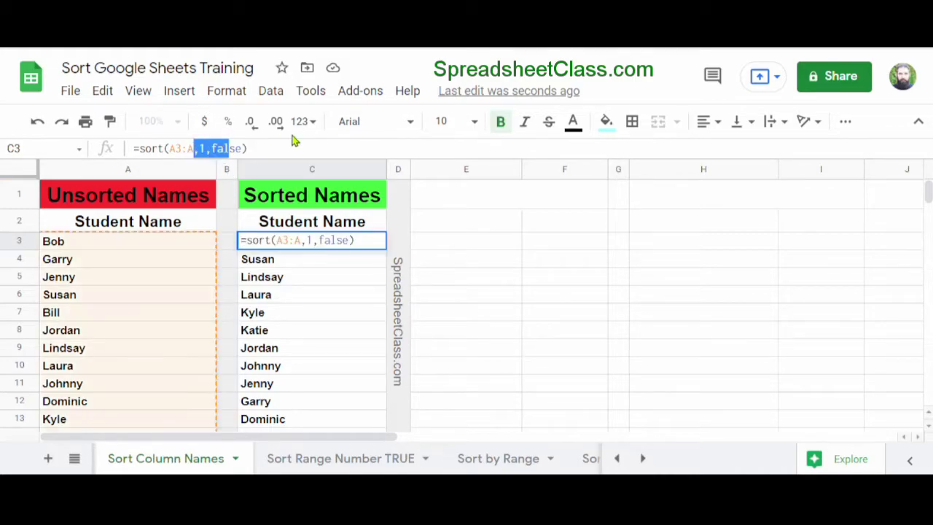
left_click_drag(291, 135, 304, 134)
key("BackSpace")
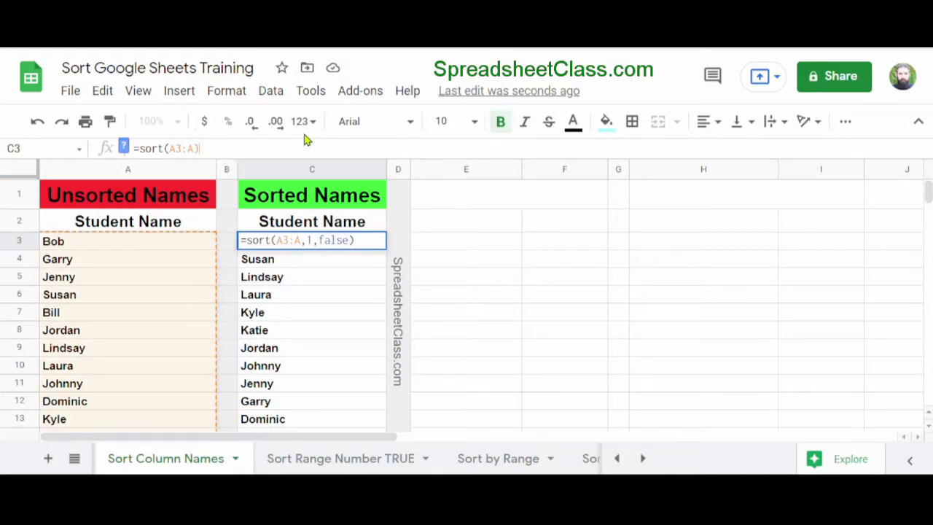
type(")")
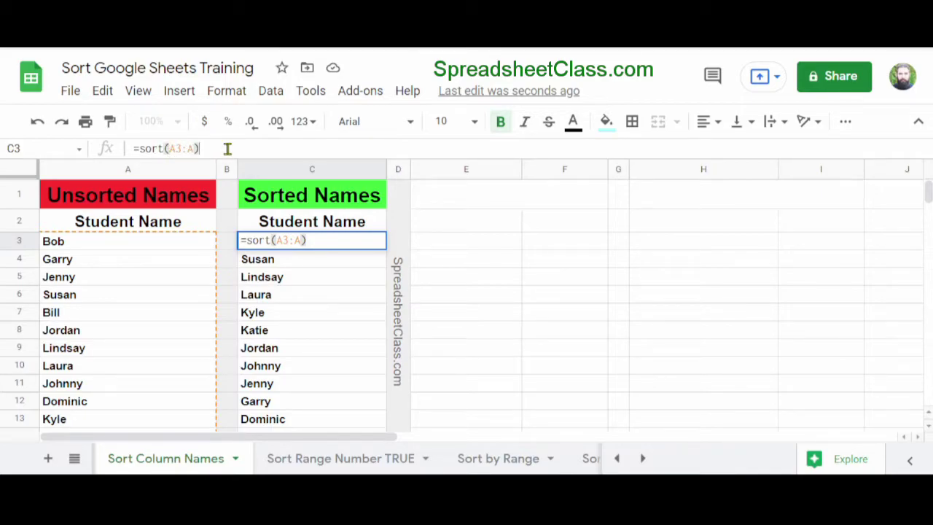
key("Return")
key("Up")
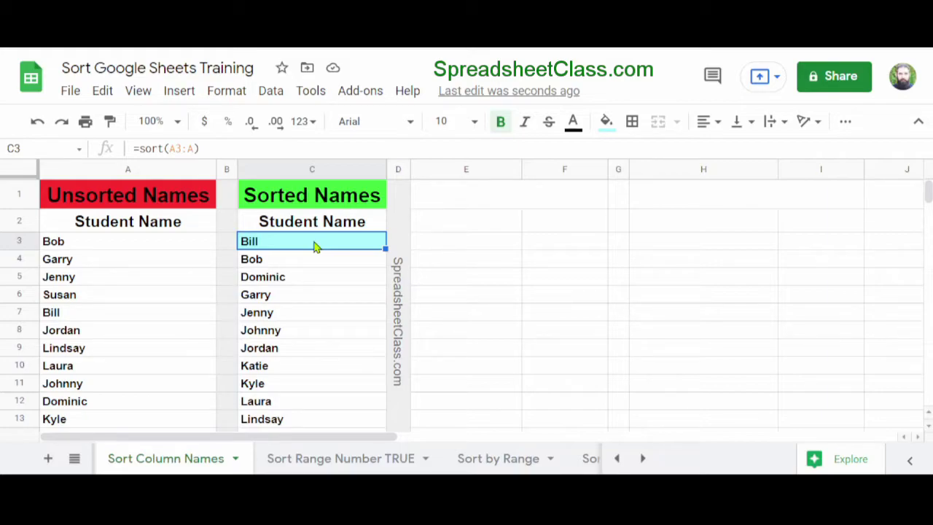
Step: On the Sort Range Number TRUE sheet, enter =sort(a3:b,2,true) in D3 to sort the student data by ascending grade
key("ctrl+Page_Down")
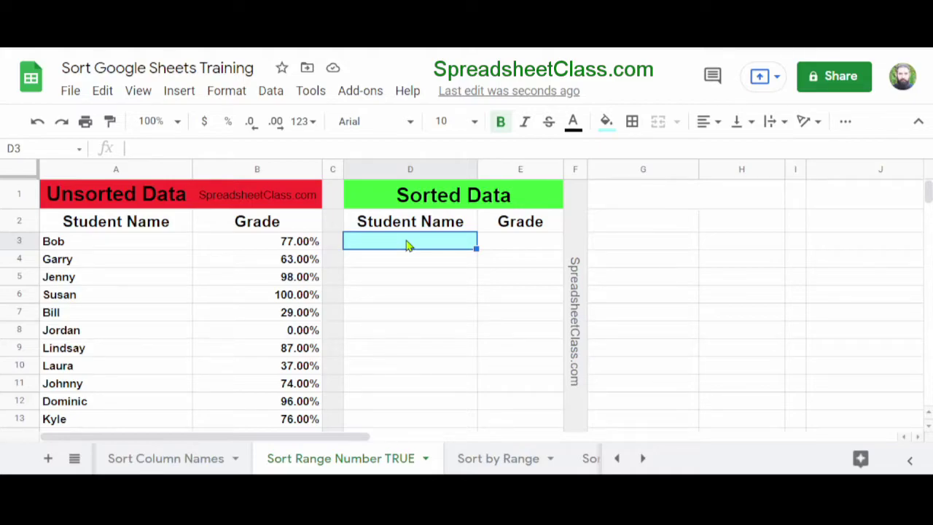
type("=sort")
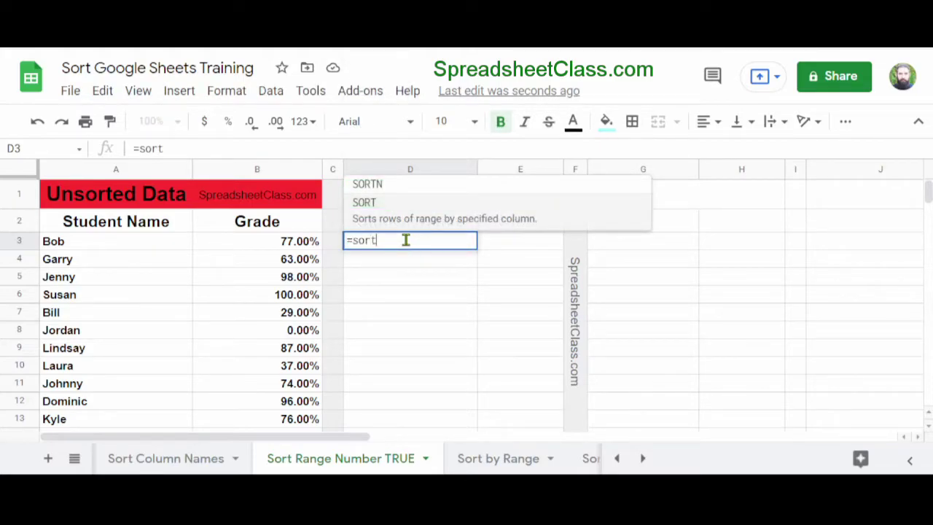
type("(")
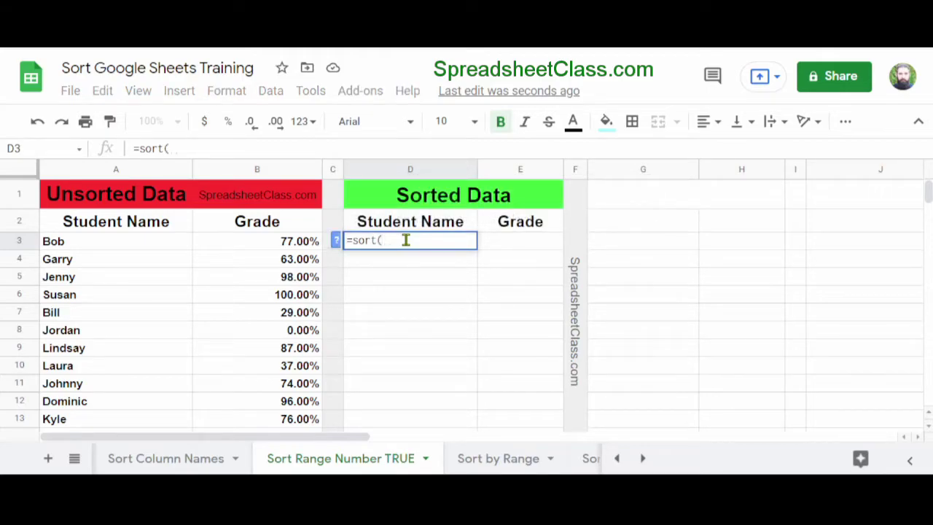
type("a3")
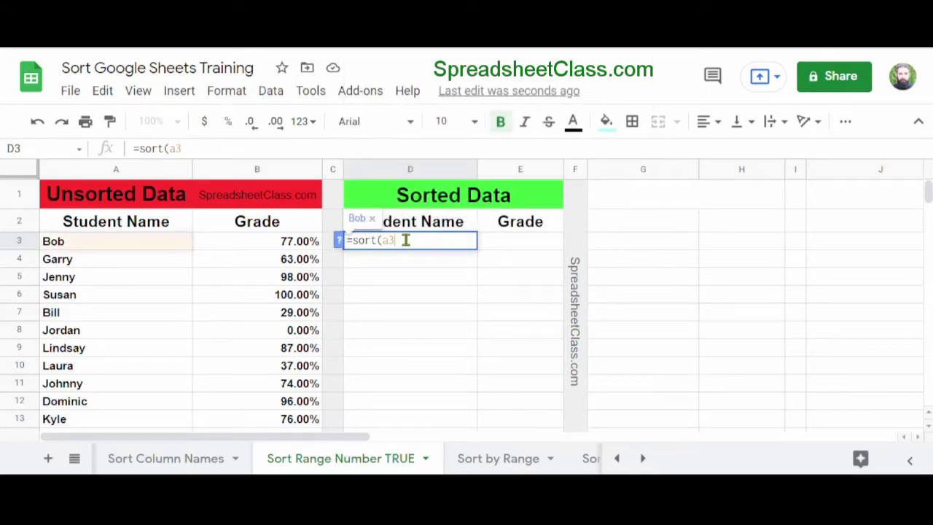
type(":b")
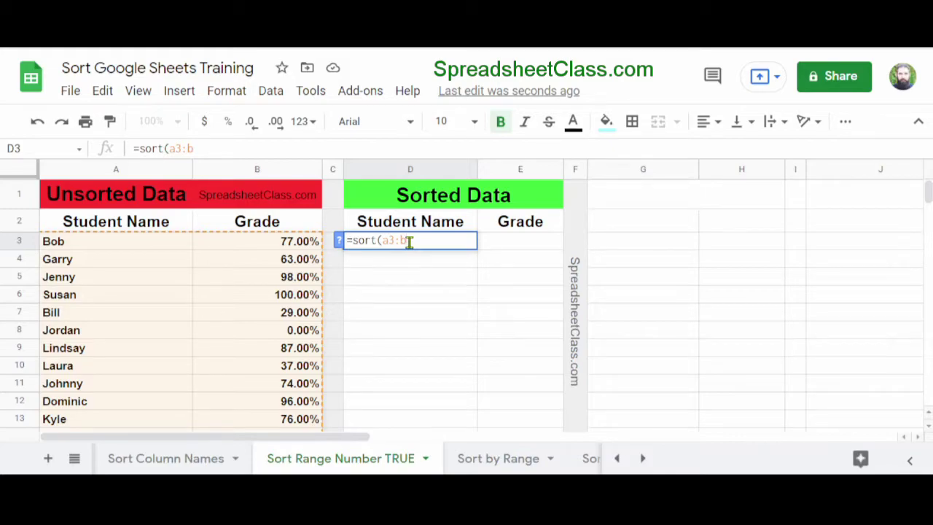
type(",2")
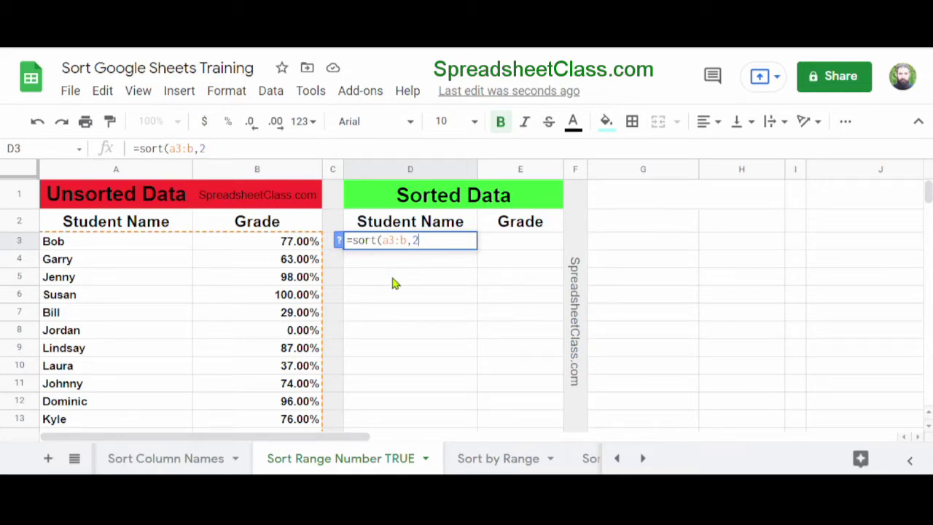
type(",")
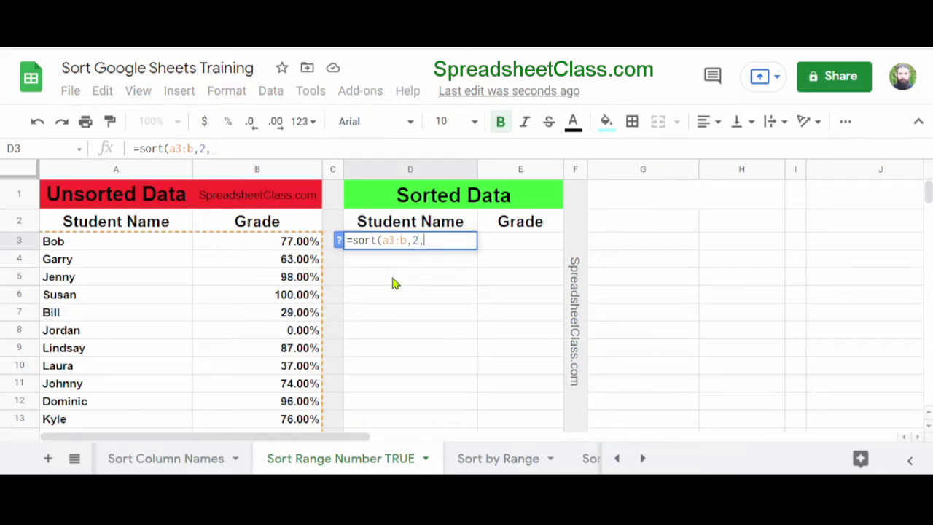
type("true")
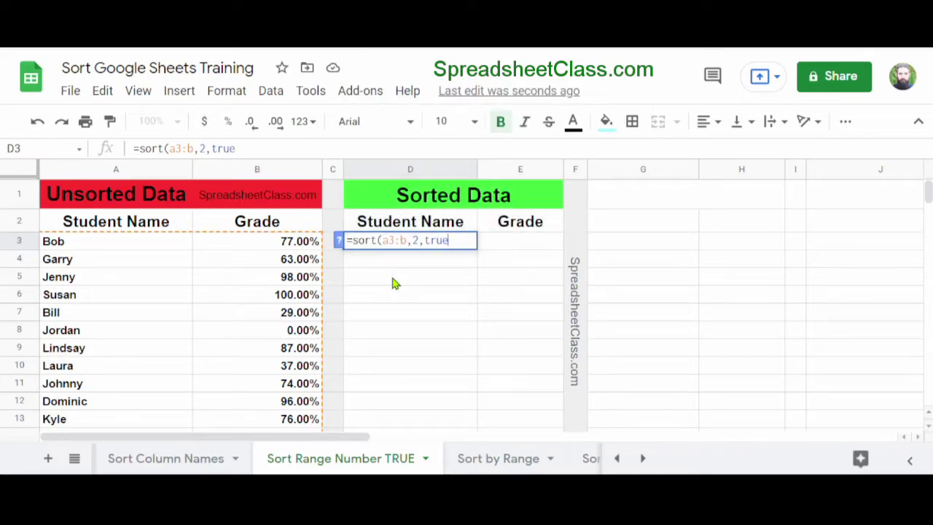
key("Return")
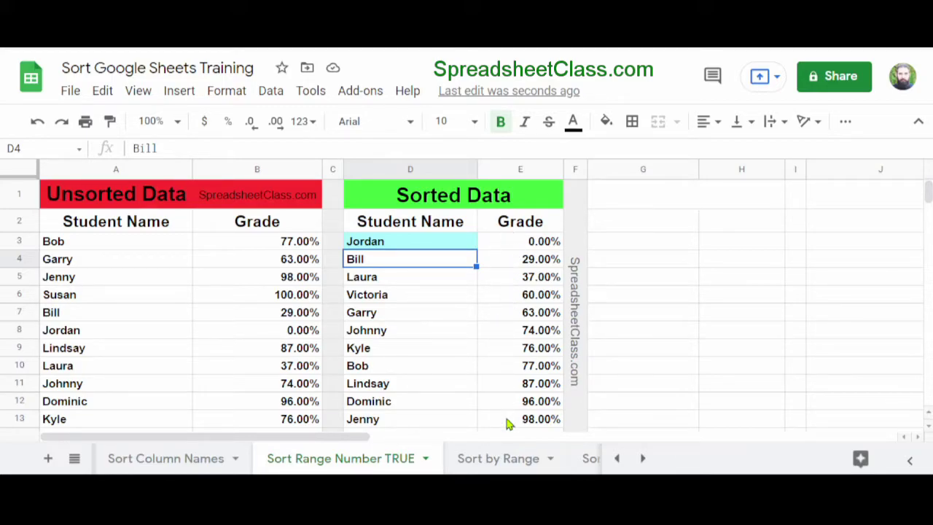
Step: On the Sort by Range sheet, enter =sort(a3:b,b3:b,true) in D3, using the grade range as the sort column
left_click(498, 458)
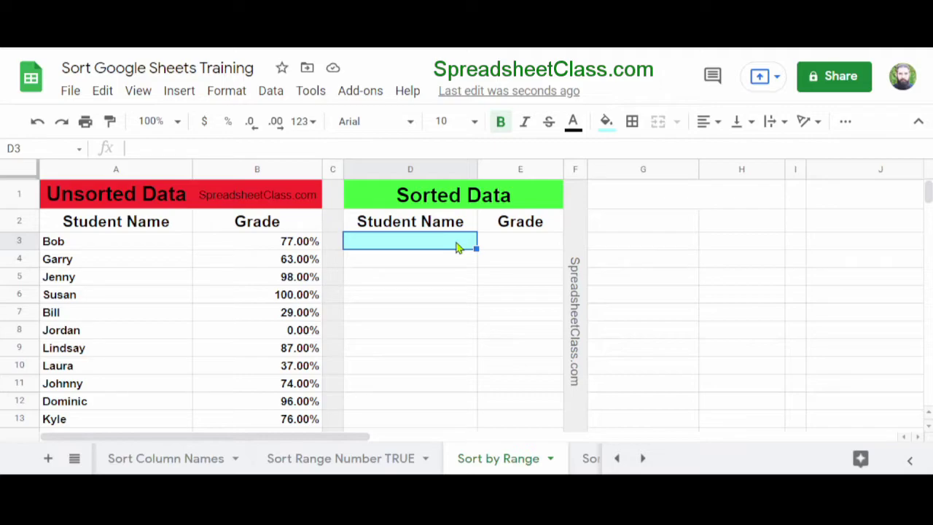
type("=")
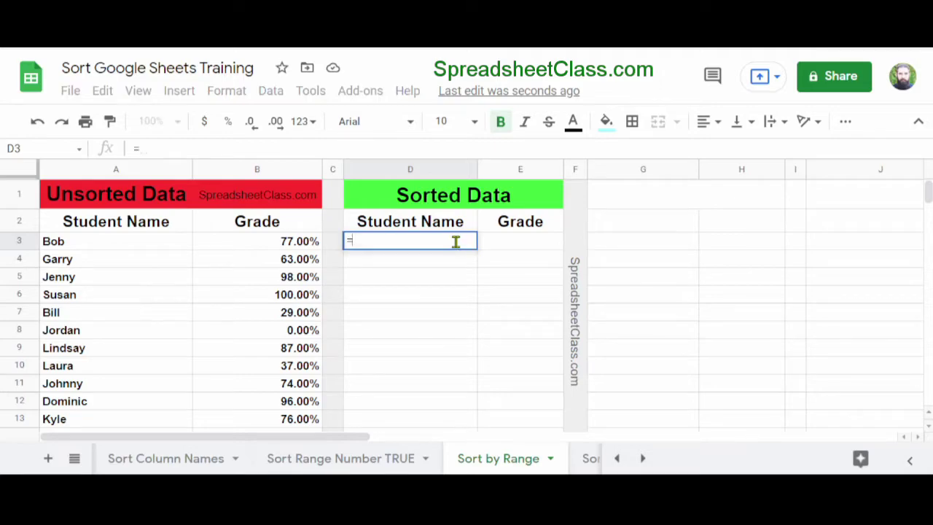
type("sort(")
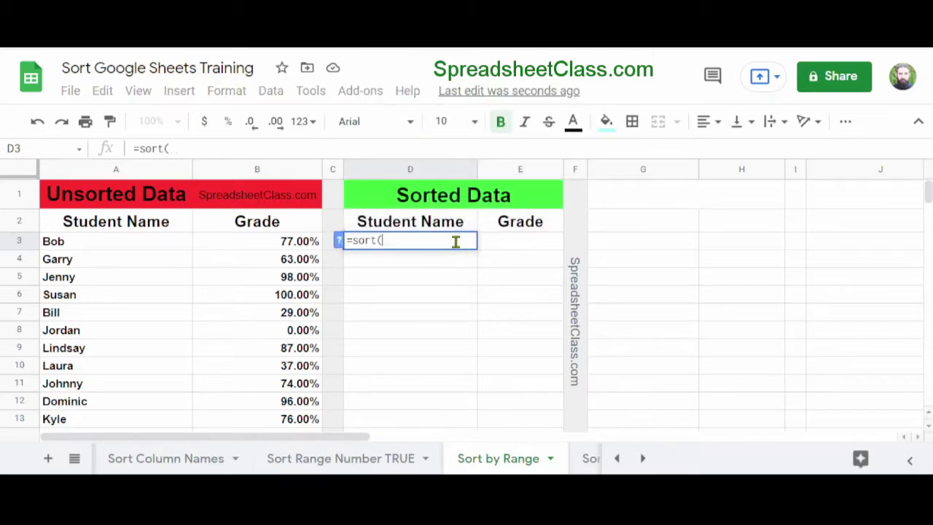
type("a3")
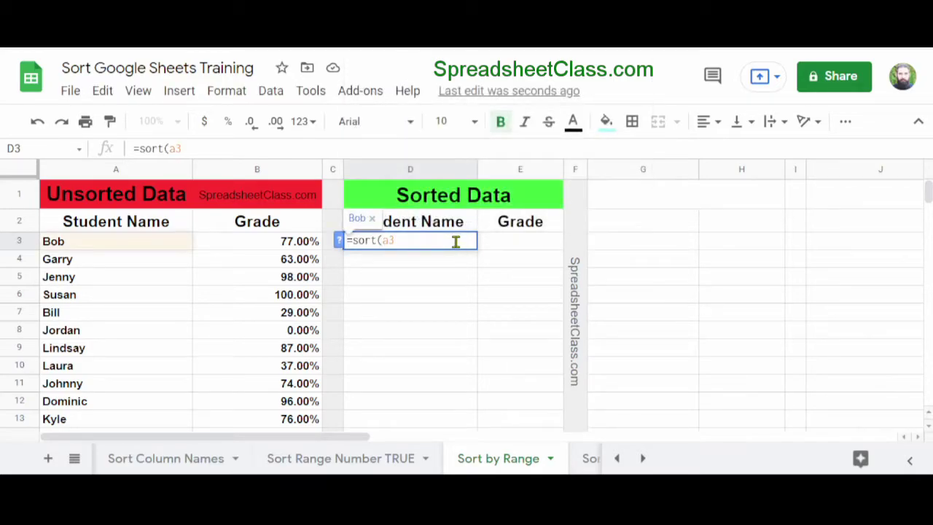
type(":b")
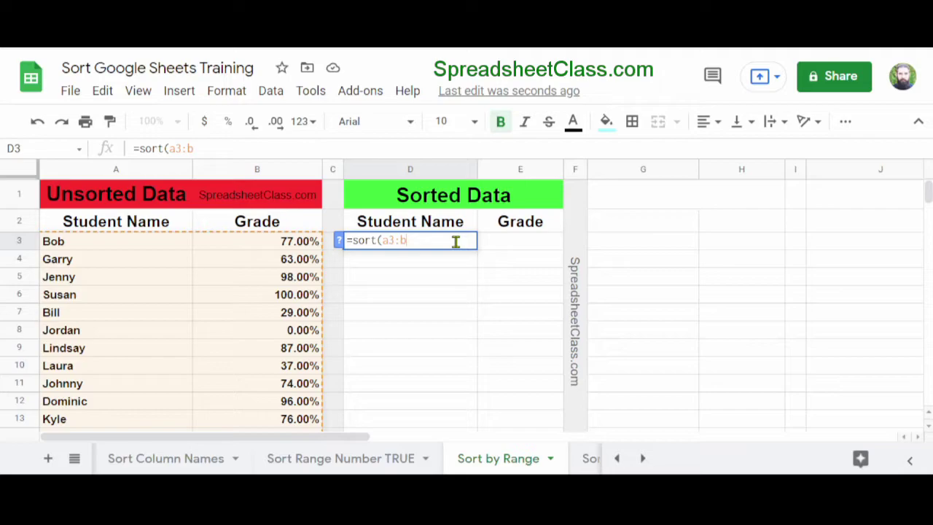
type(",")
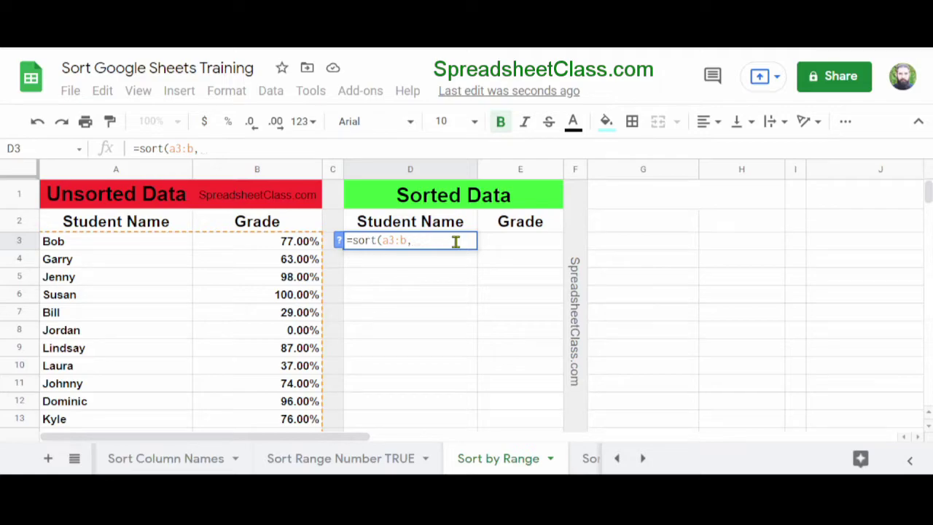
type("b3:b,")
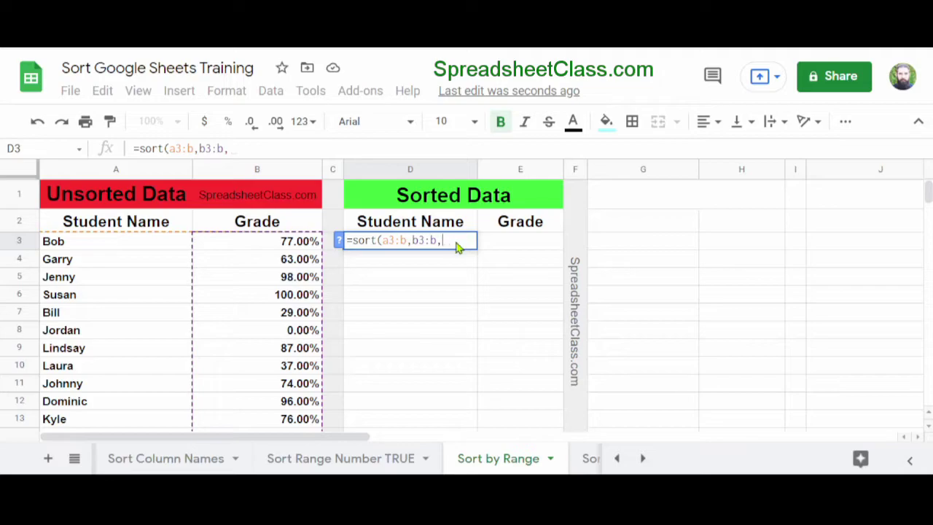
type("true")
key("Return")
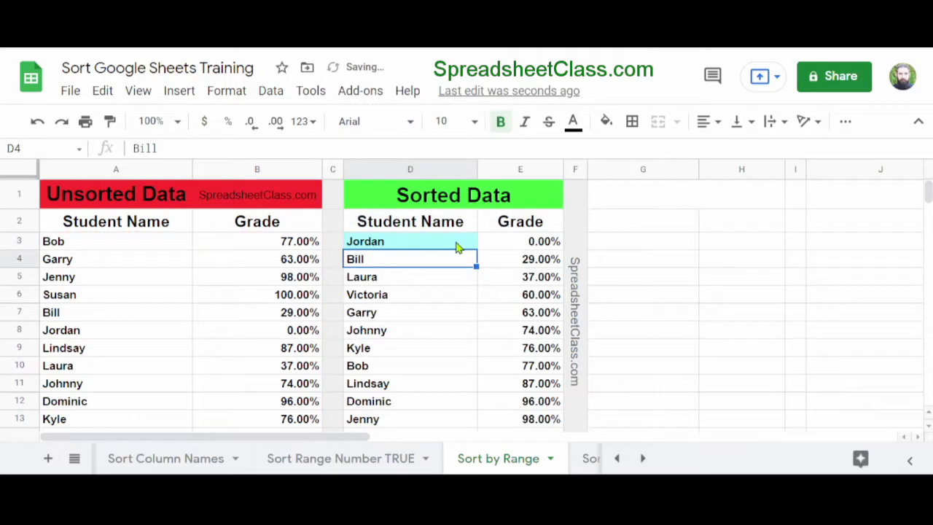
left_click(457, 248)
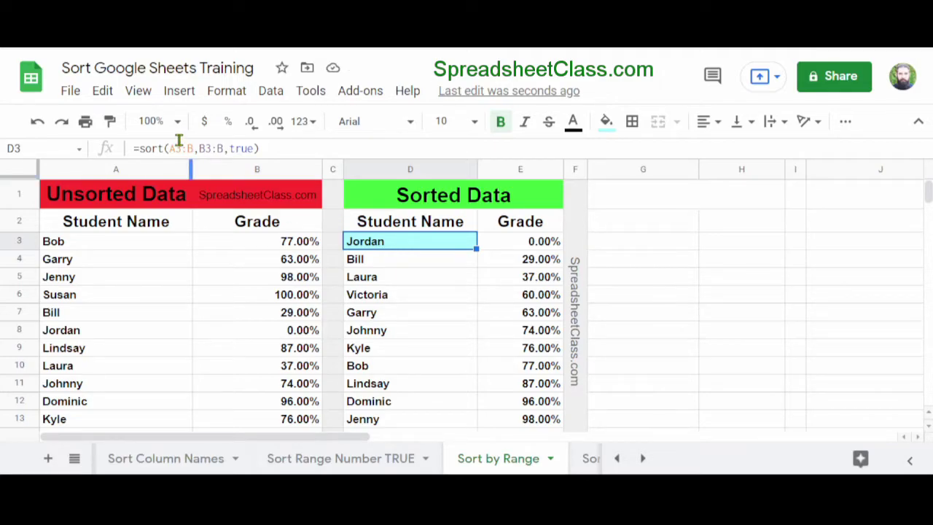
left_click_drag(199, 148, 226, 148)
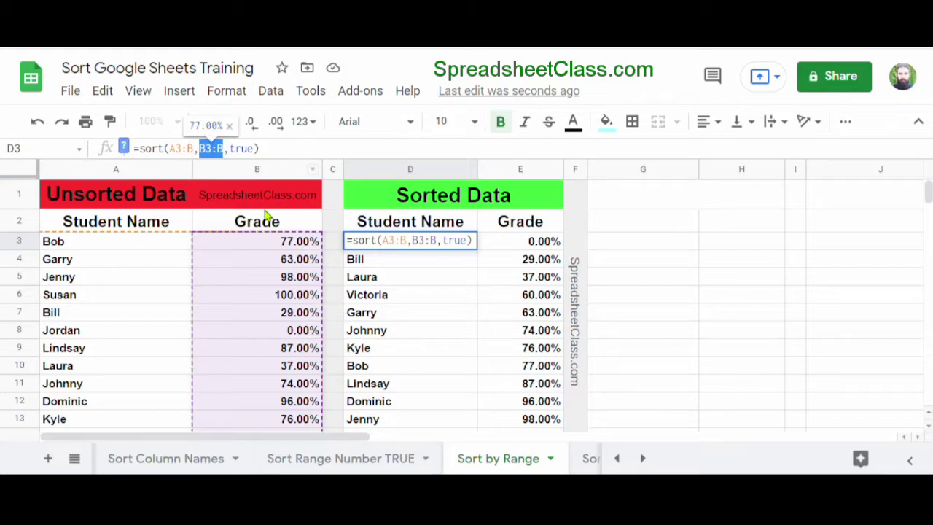
left_click(222, 148)
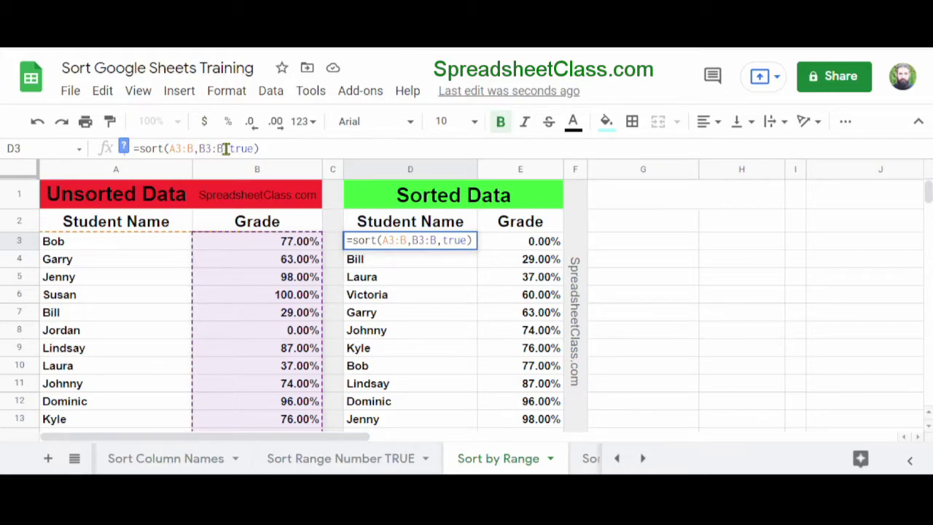
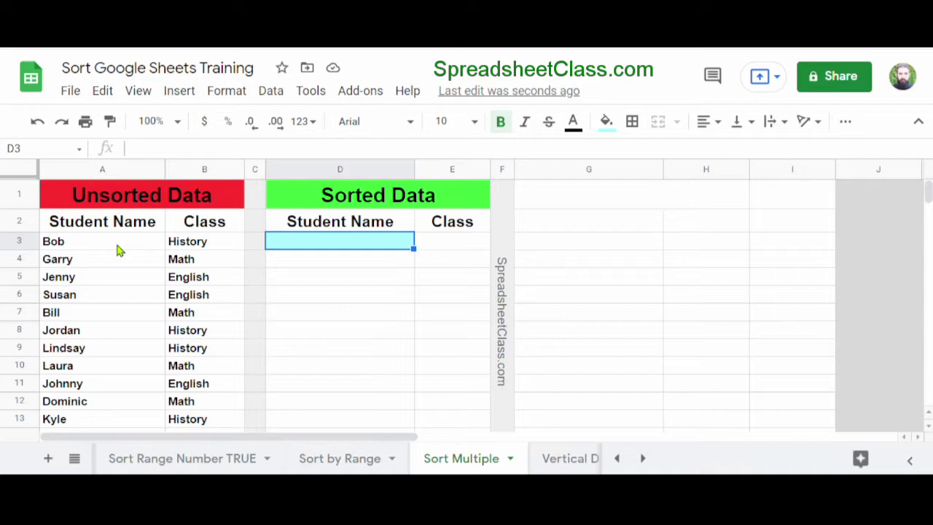
Step: On the Sort Multiple sheet, enter =sort(a3:b,2,true,1,true) in D3 to sort ascending by class, with student name as the second key
type("=sort")
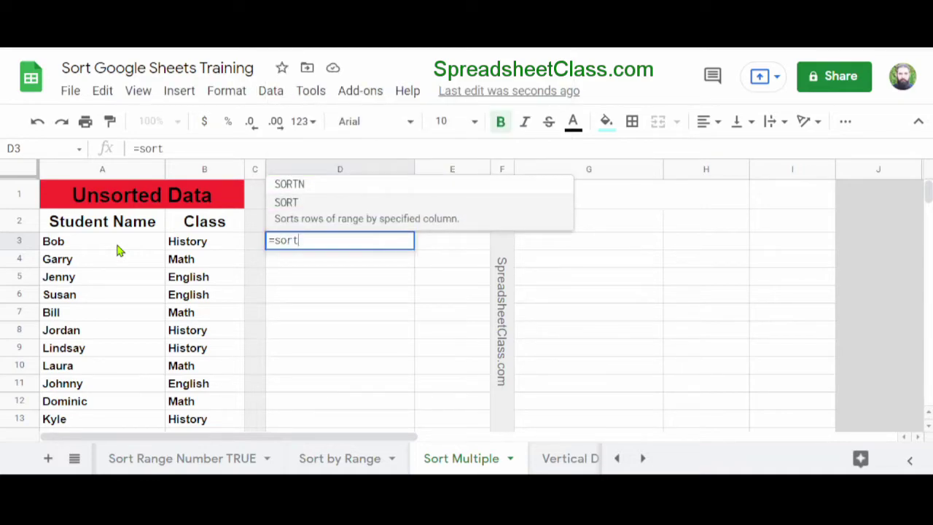
type("(")
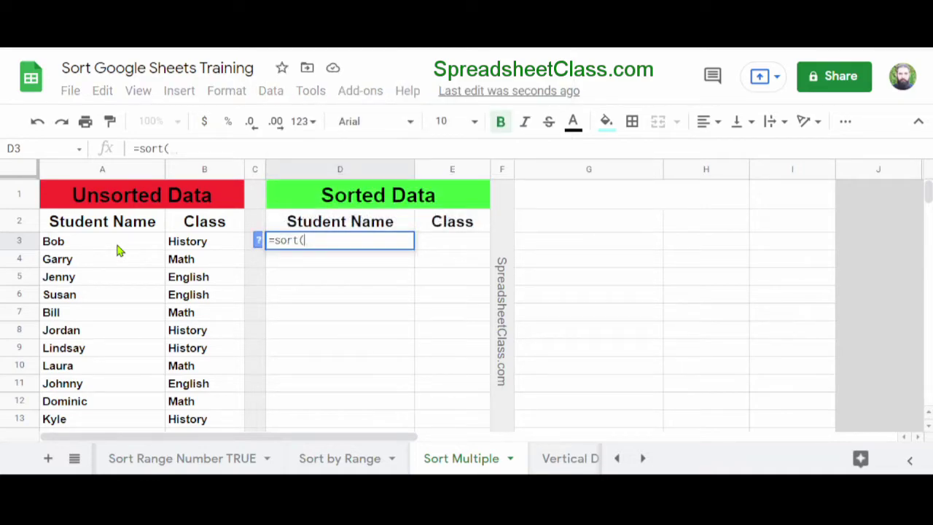
type("a3:b")
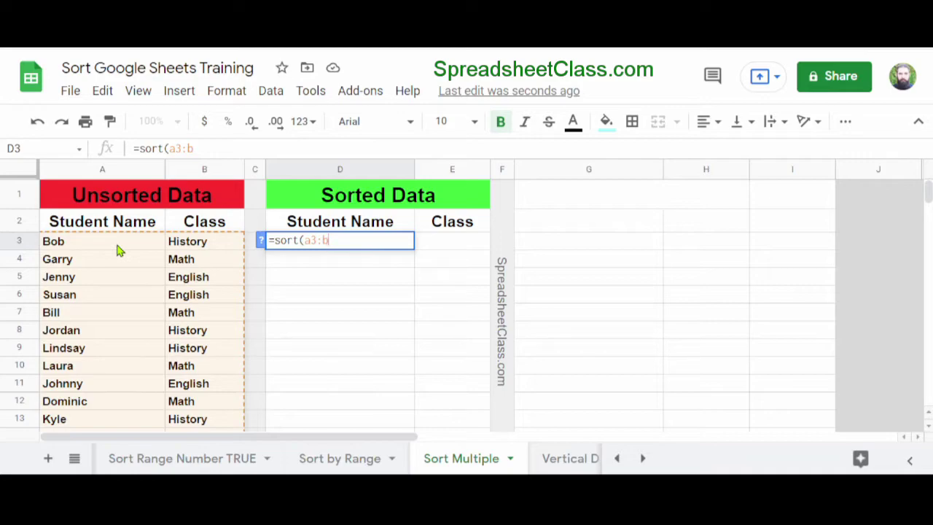
type(",")
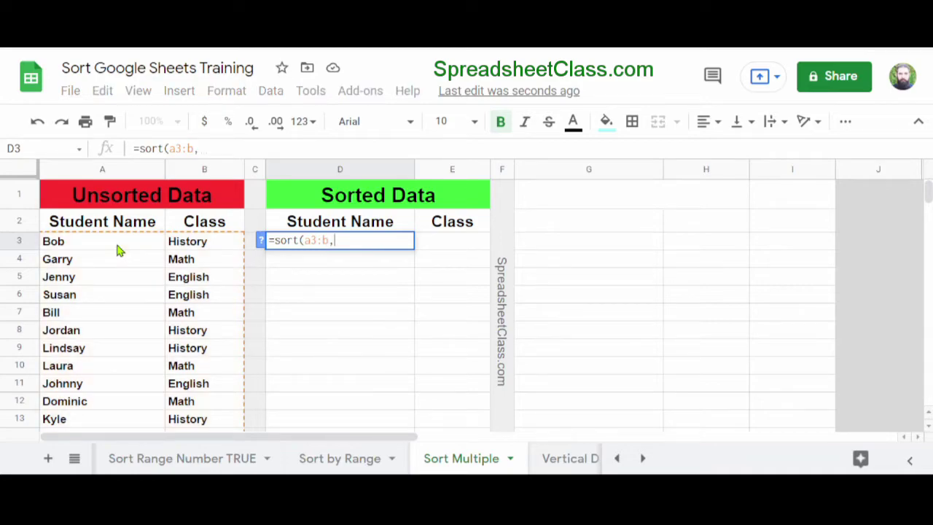
type("2,true")
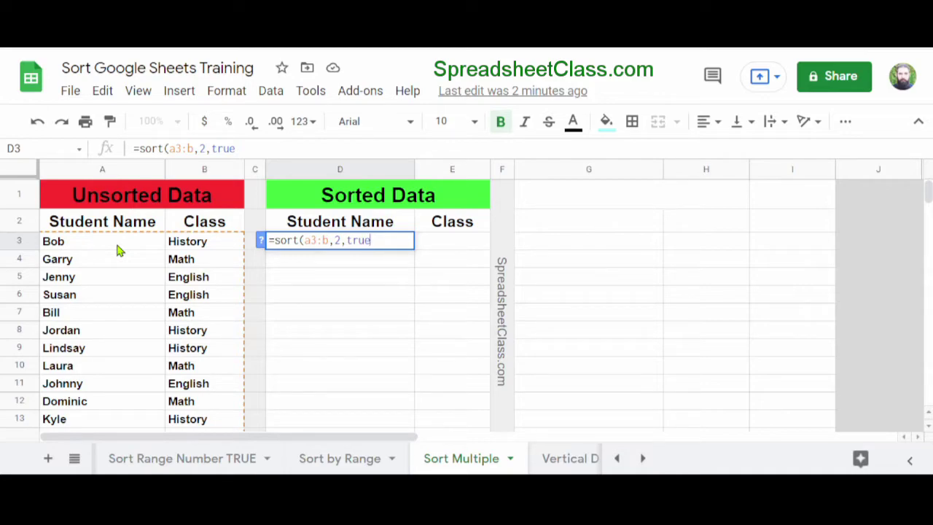
type(",1")
type(",")
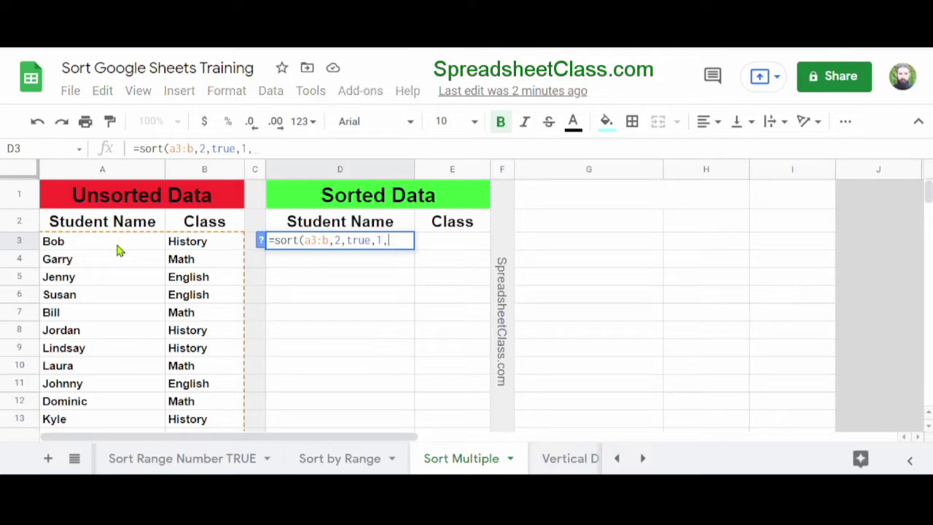
type("true")
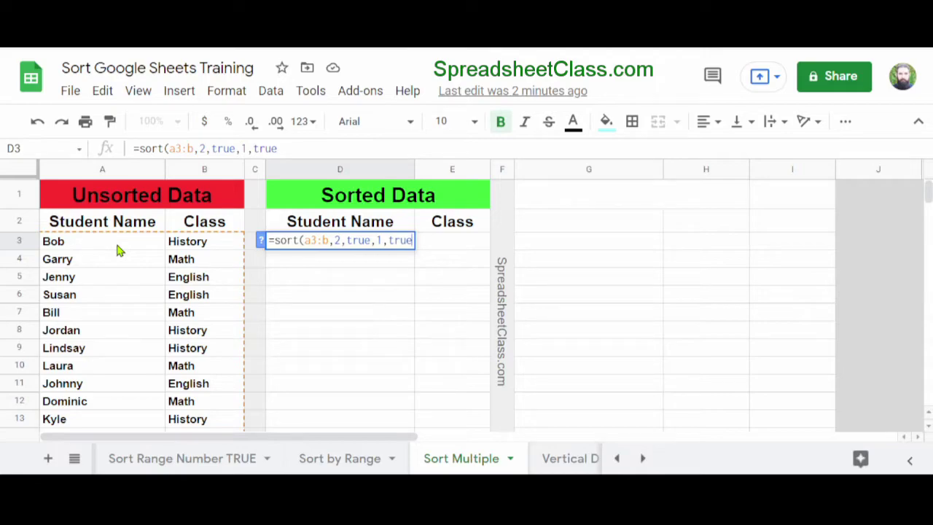
key("Return")
Step: Change the class column's order argument in D3's sort formula to false, giving =sort(A3:B,2,false,1,true)
left_click(319, 234)
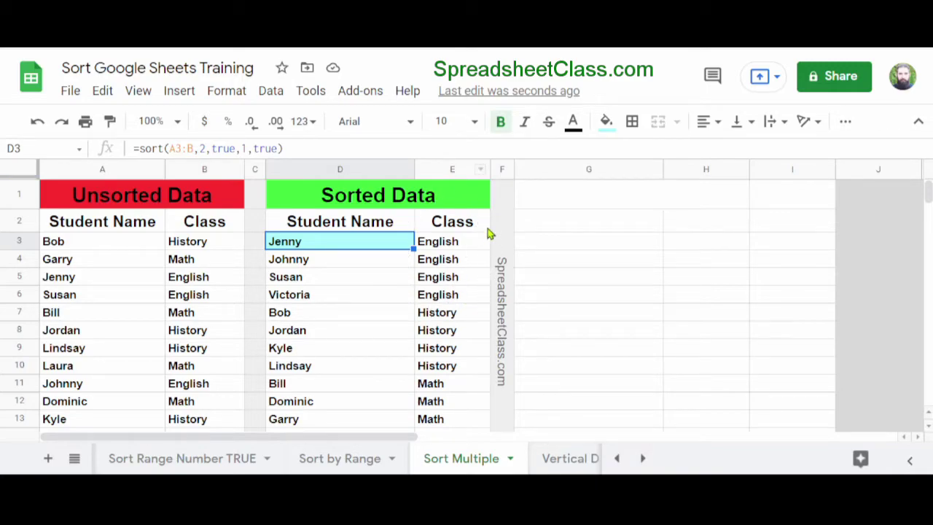
double_click(223, 148)
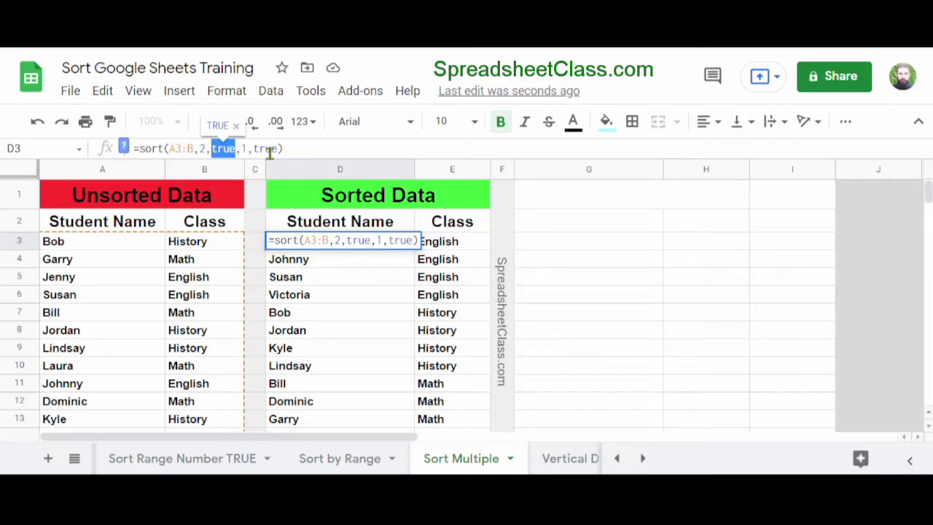
type("false")
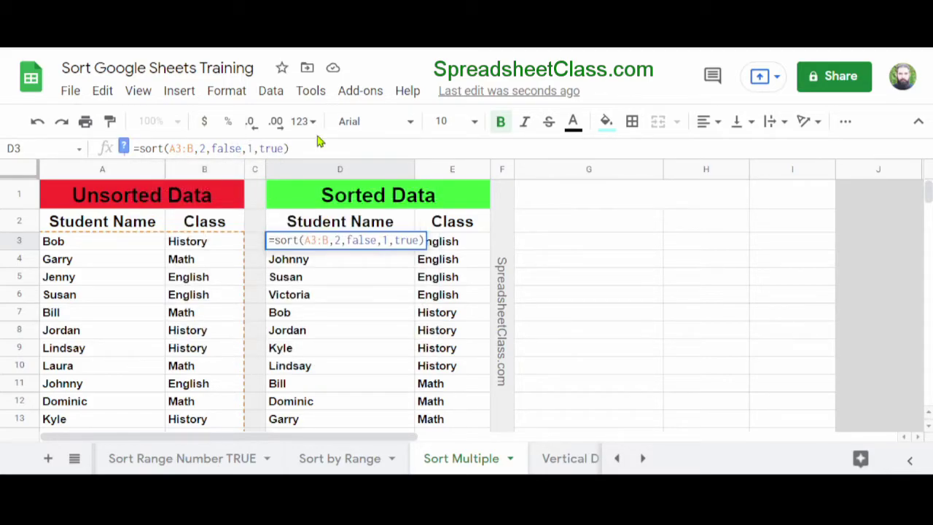
key("Return")
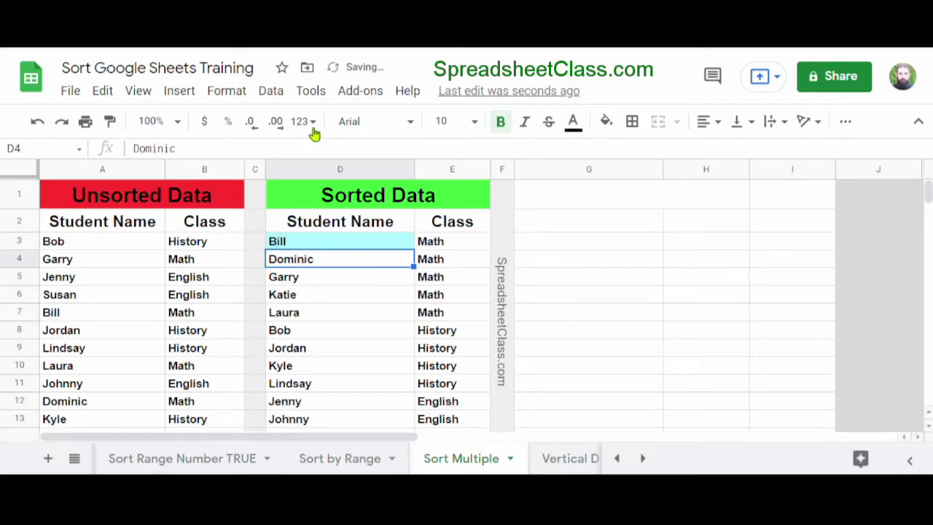
left_click(337, 244)
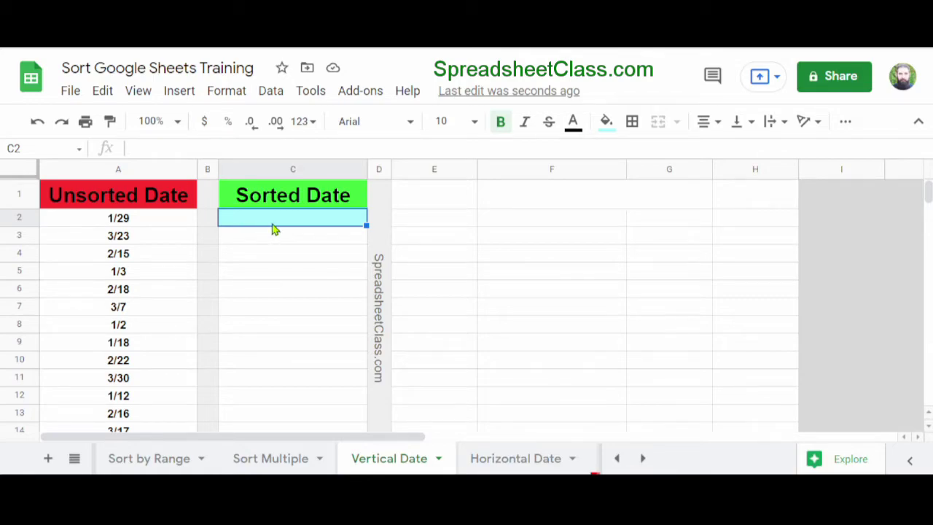
Step: On the Vertical Date sheet, enter =sort(a3:a) in C2 to sort the date column
type("=sort")
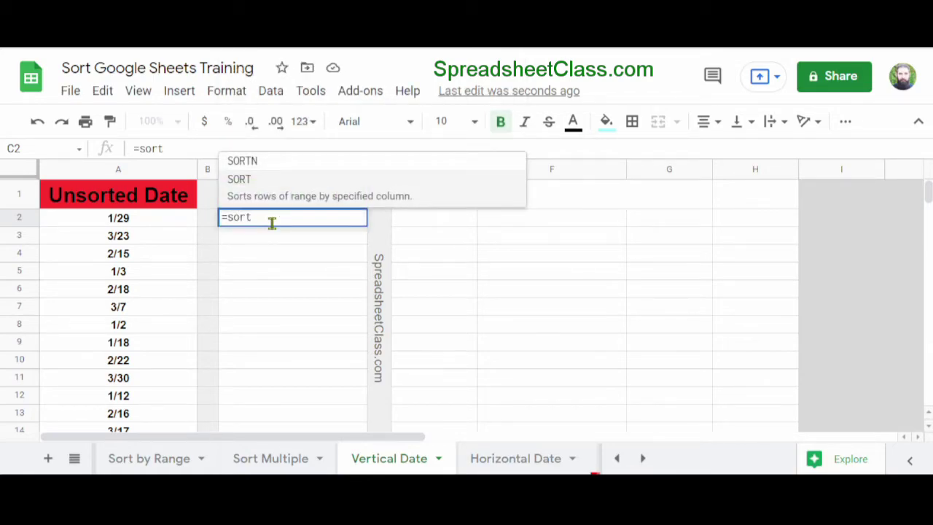
type("(a3:")
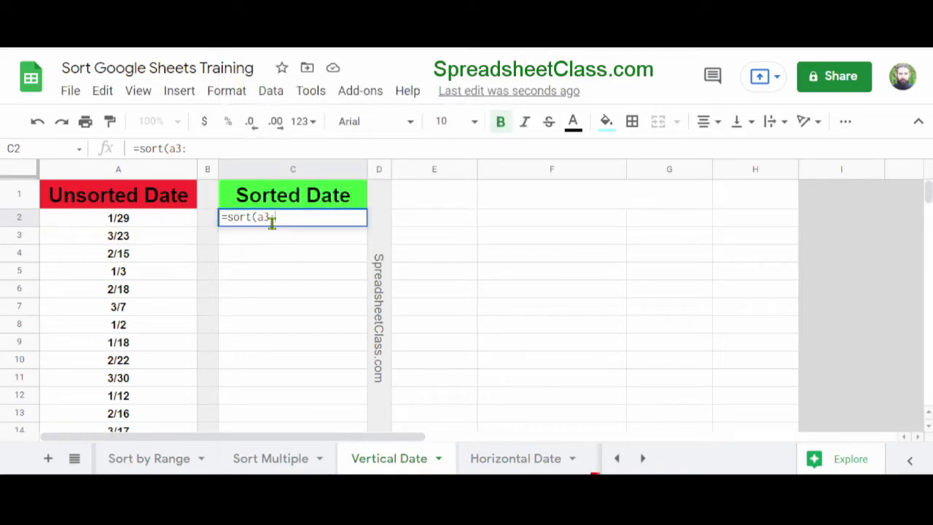
type("a")
key("Return")
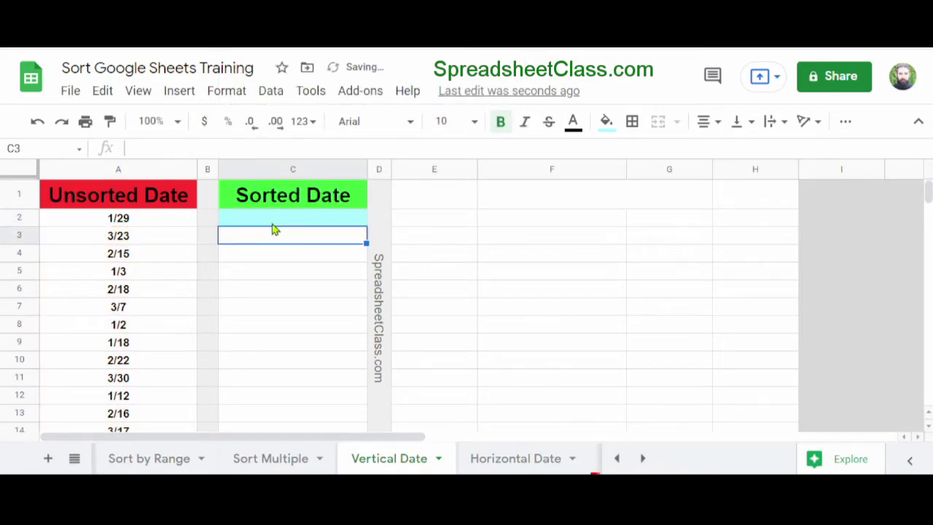
left_click(272, 225)
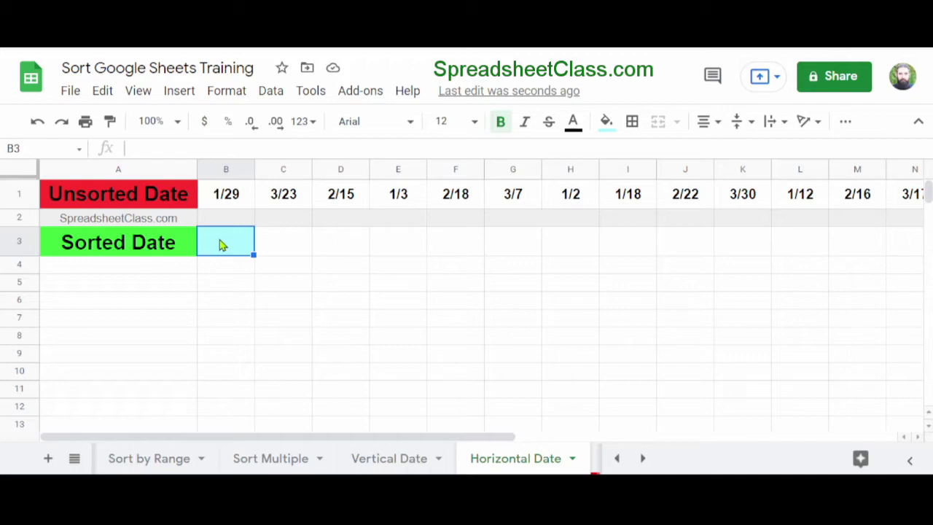
Step: On the Horizontal Date sheet, enter =transpose(b1:o1) in B3 to turn the row of unsorted dates into a column
type("=")
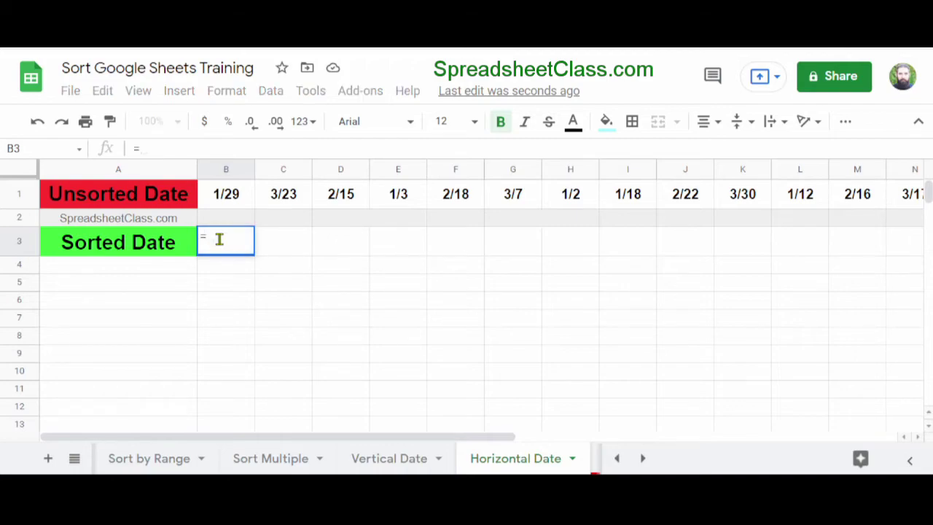
type("transpos")
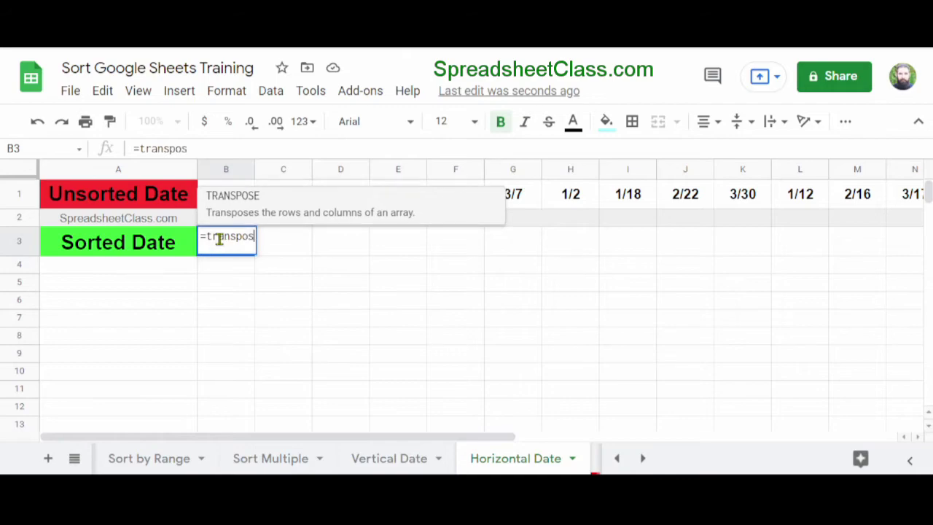
type("e(")
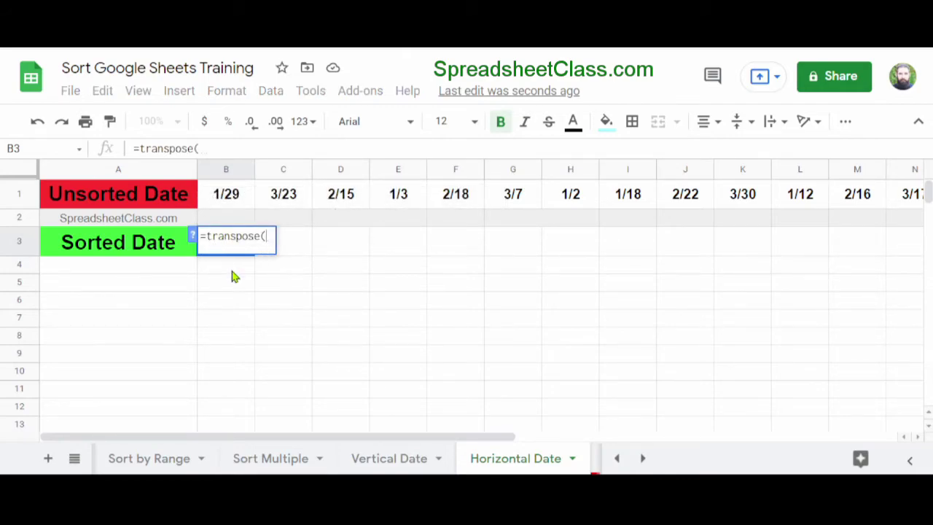
type("b1:o1")
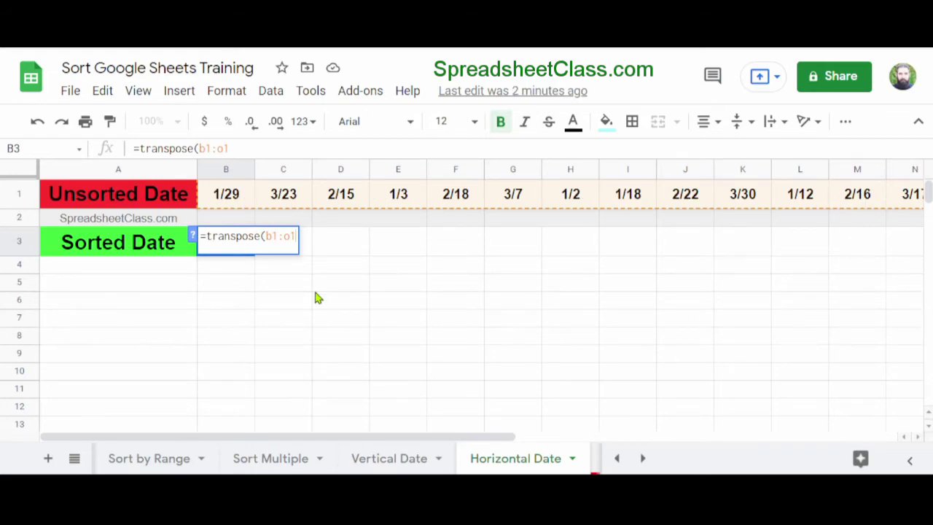
key("Return")
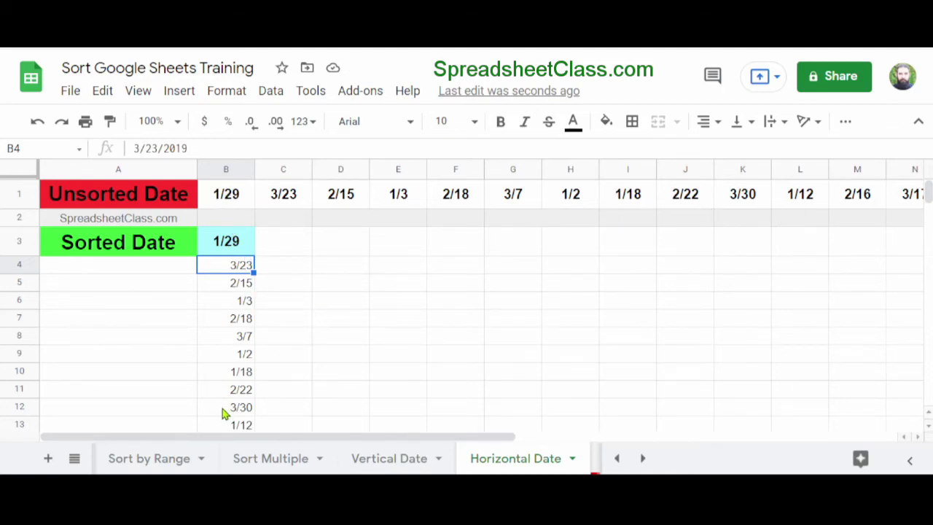
Step: Wrap B3's transpose formula in a SORT function, giving =sort(transpose(B1:O1))
left_click(210, 248)
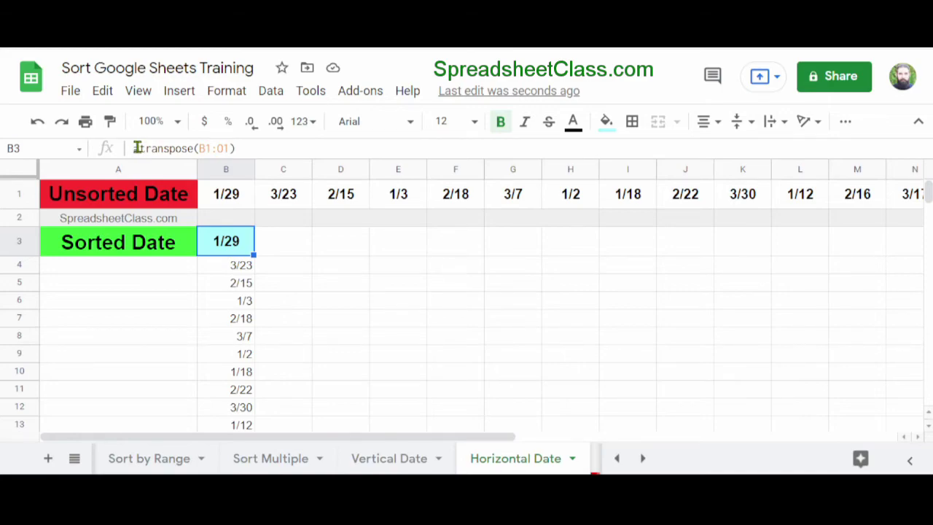
left_click(140, 148)
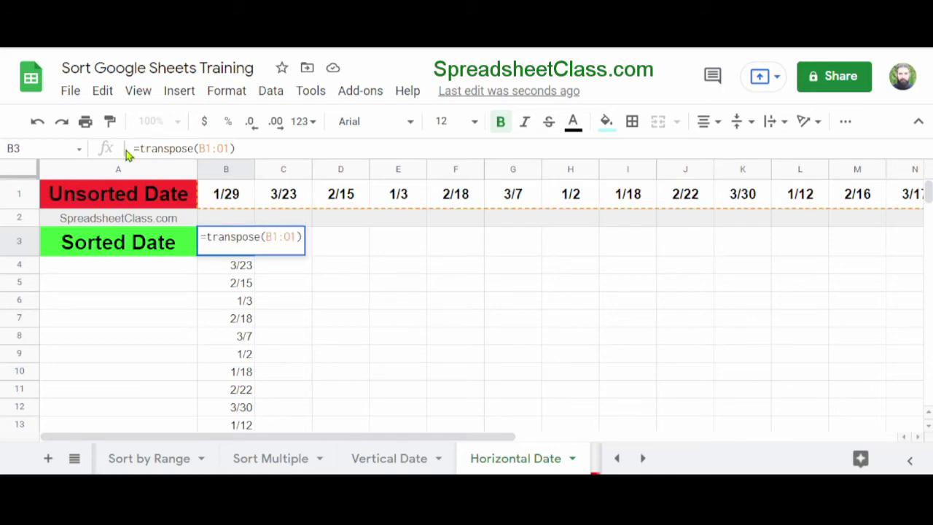
type("sort(")
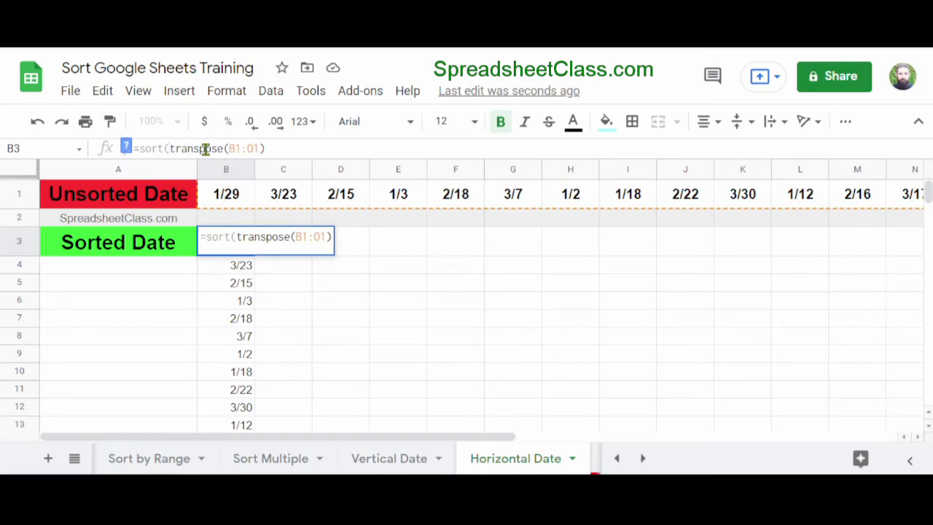
key("Return")
key("Up")
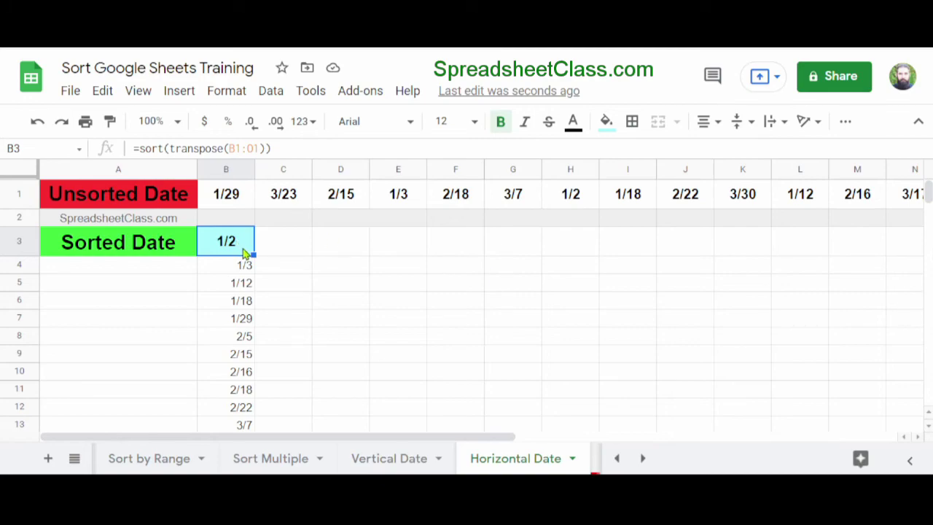
Step: Wrap B3's sort formula in an outer TRANSPOSE, giving =transpose(sort(transpose(B1:O1))), to lay the sorted dates out horizontally
left_click(139, 148)
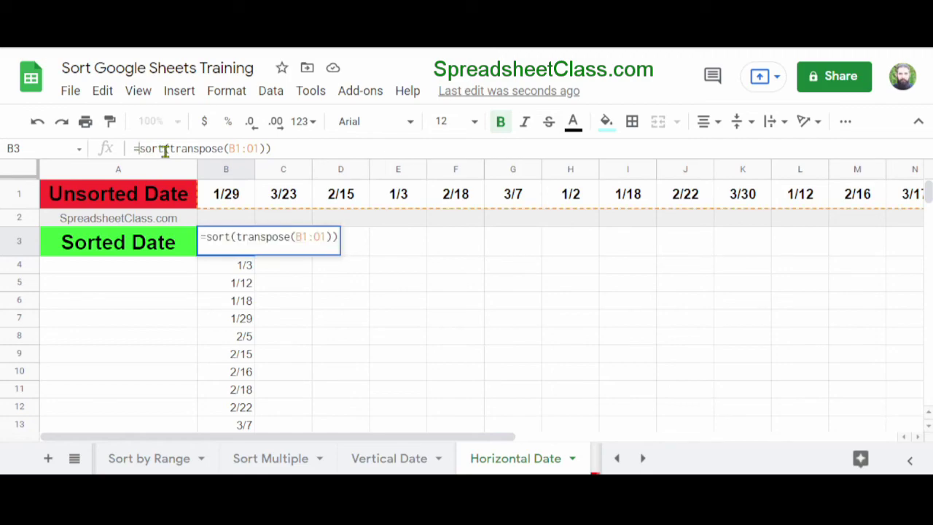
type("transpose")
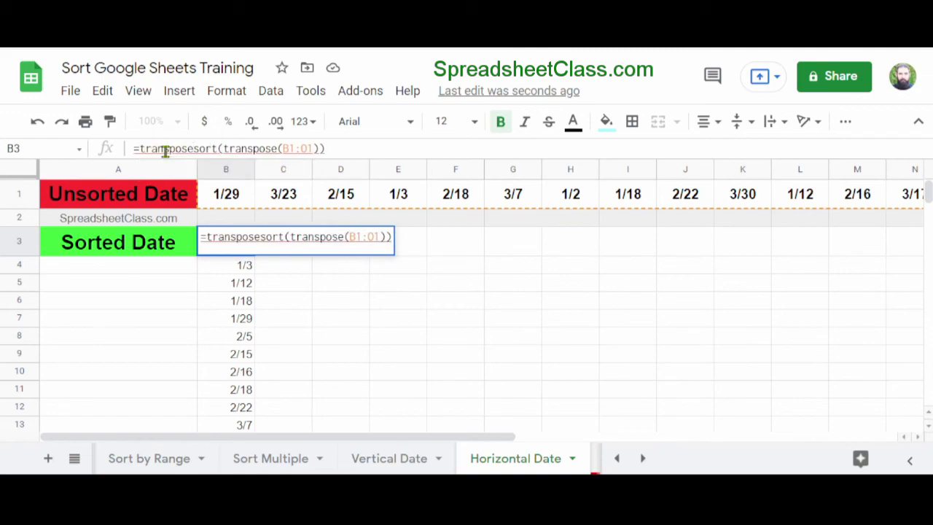
type("(")
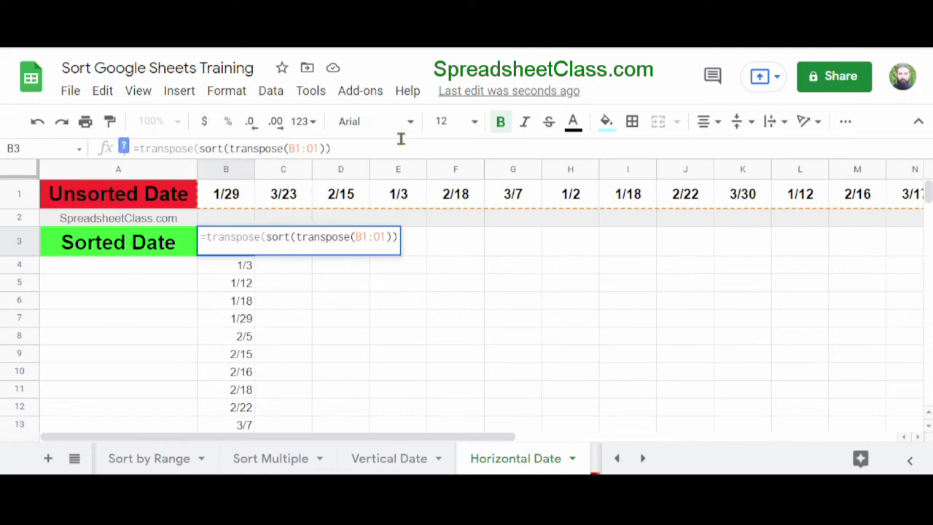
key("Return")
left_click(244, 248)
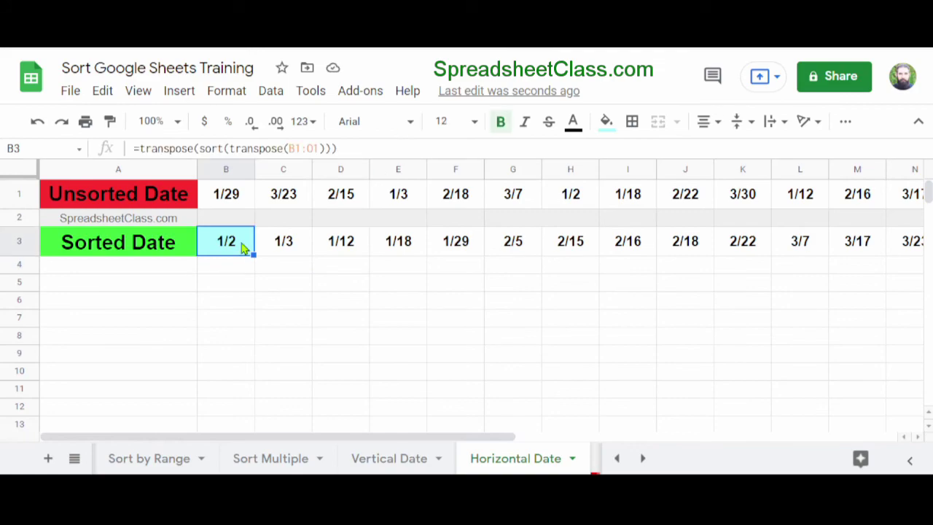